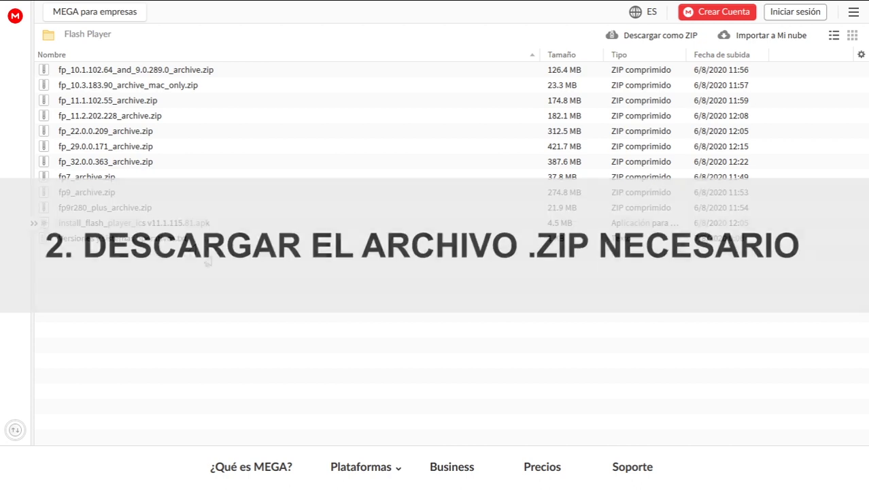
# Browse the shared Flash Player folders on MEGA and Google Drive and bring up the actions for fp_32.0.0.363_archive.zip on MEGA
pyautogui.rightClick(112, 167)
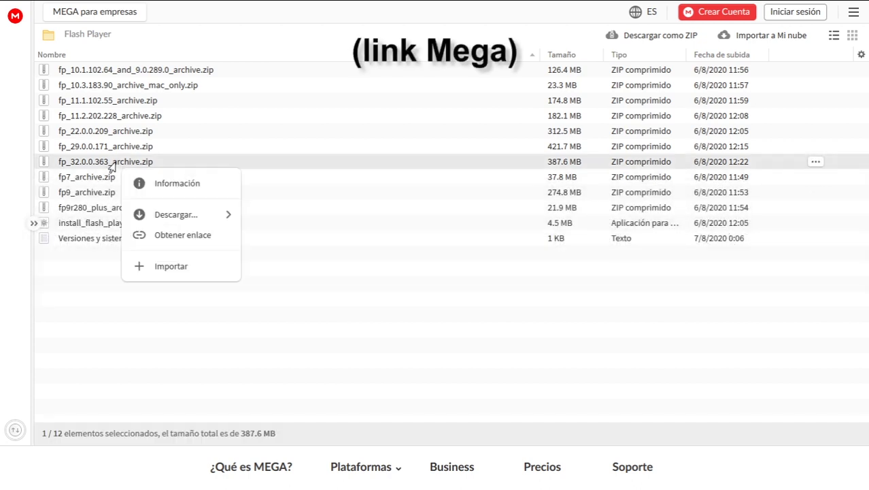
pyautogui.moveTo(171, 219)
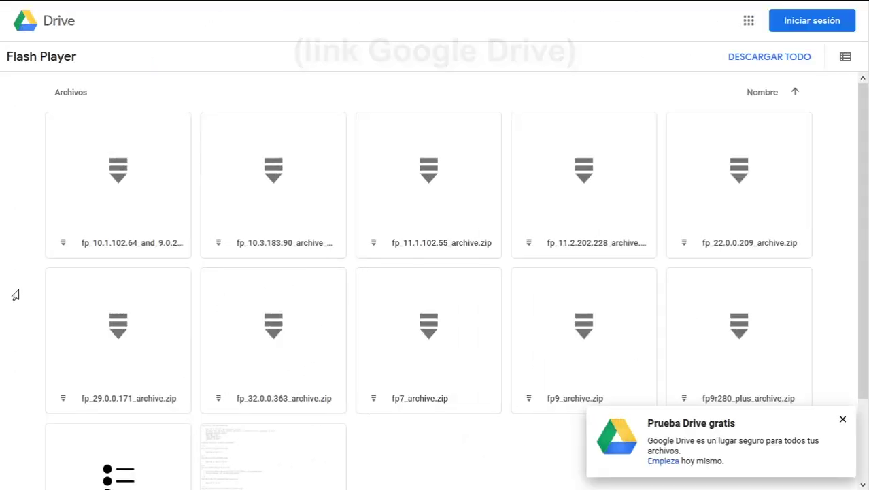
pyautogui.scroll(-2, 15, 294)
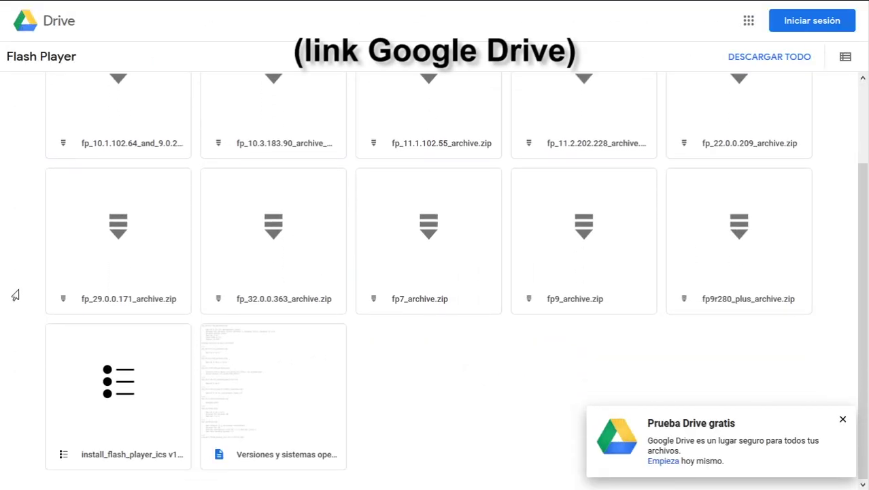
pyautogui.scroll(3, 15, 295)
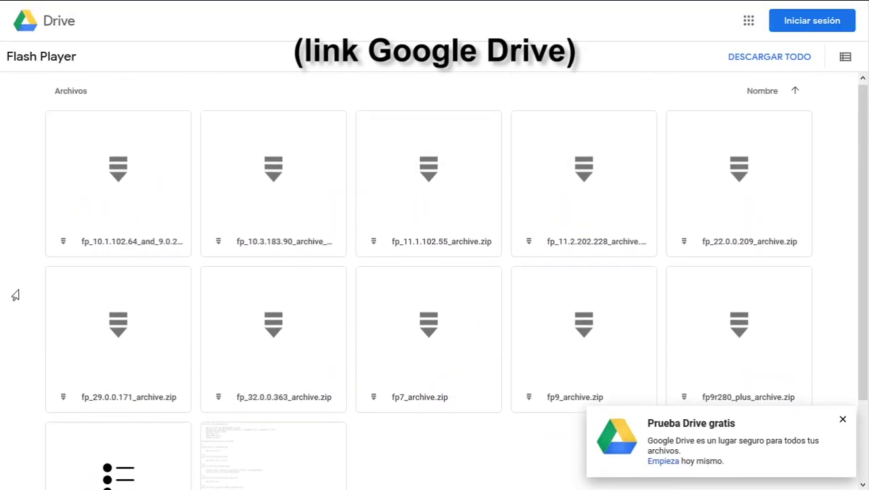
pyautogui.click(213, 281)
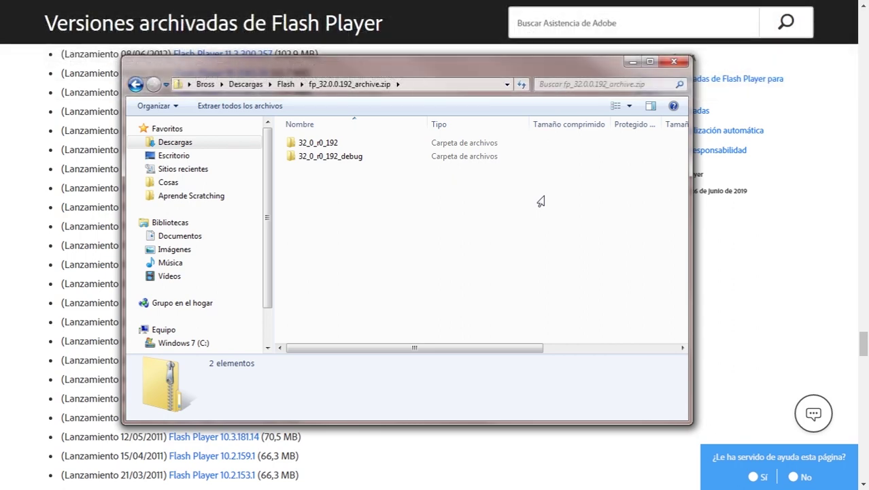
# Open the 32_0_r0_192 and fp_11.2.202.228_archive folders inside the zips, and locate the version 32 win_sa.exe and mac_sa.dmg standalone files
pyautogui.doubleClick(311, 143)
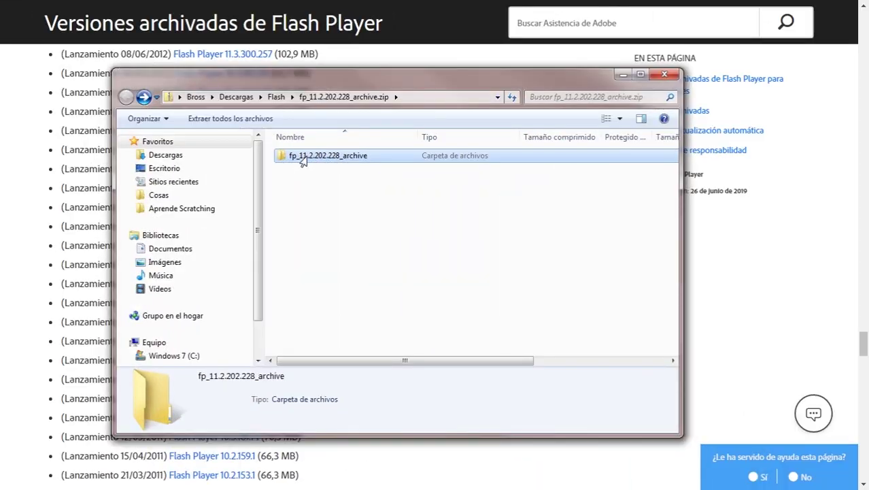
pyautogui.doubleClick(303, 158)
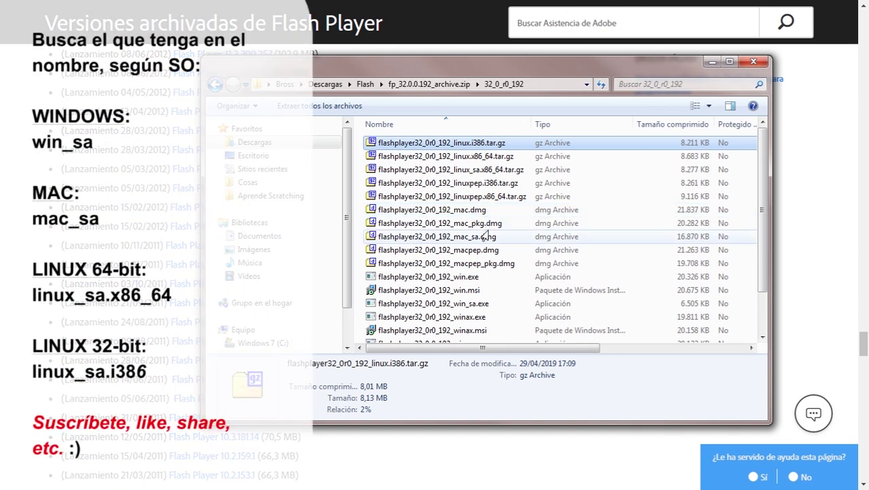
pyautogui.click(458, 304)
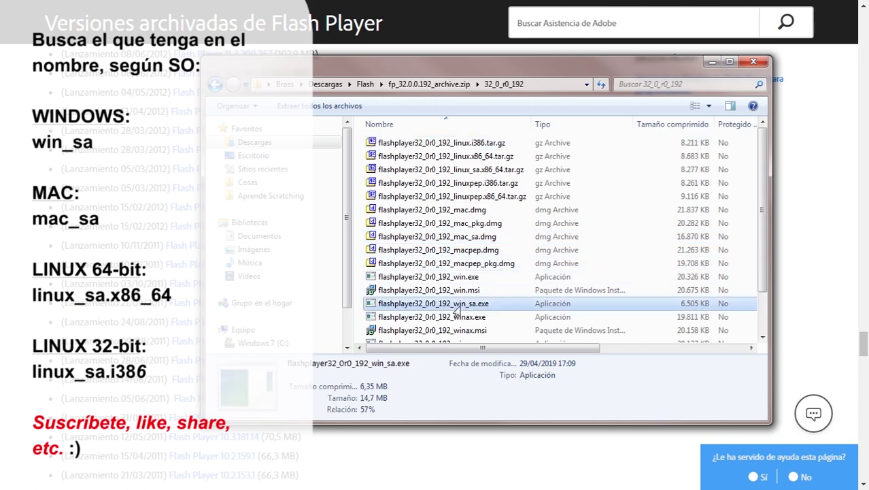
pyautogui.click(466, 238)
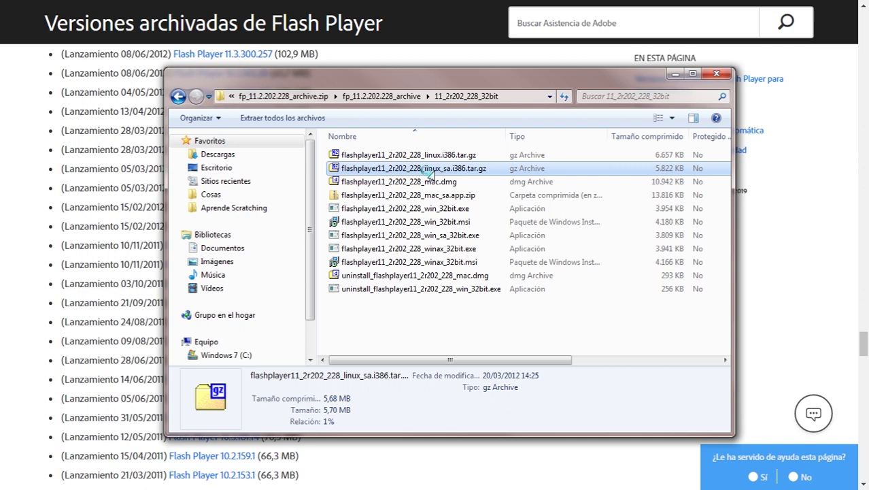
# Open flashplayer11_2r202_228_linux_sa.i386.tar.gz and its inner flashplayer.tar, and select the flashplayer file
pyautogui.doubleClick(430, 173)
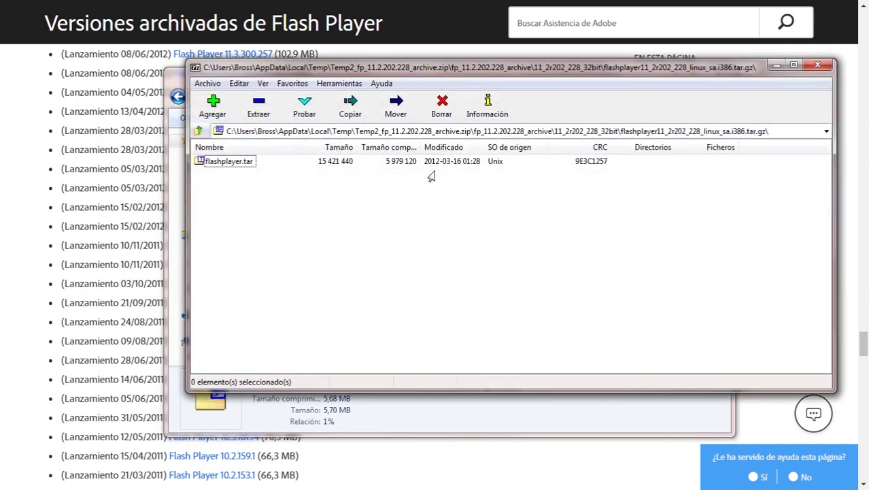
pyautogui.doubleClick(229, 164)
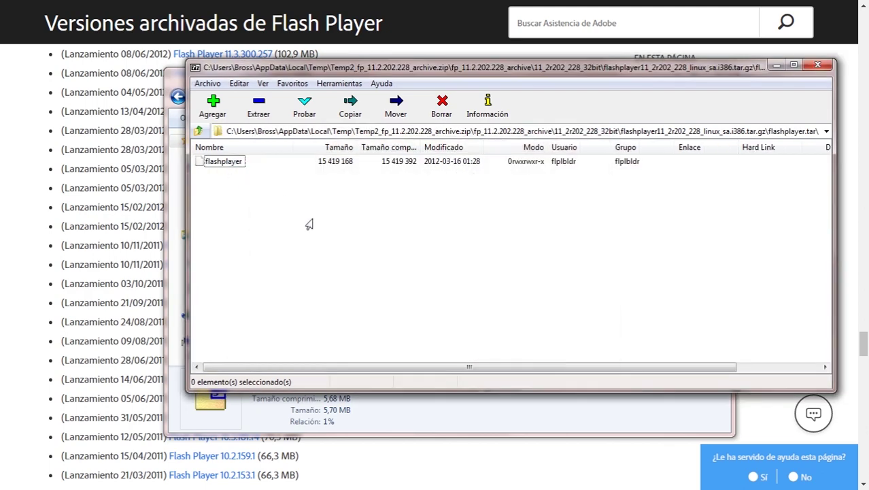
pyautogui.click(225, 167)
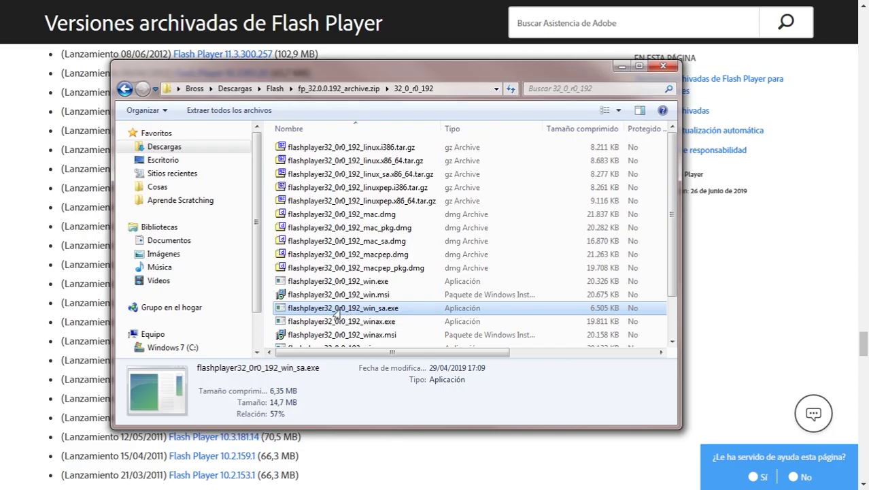
# Run flashplayer32_0r0_192_win_sa.exe directly from the zip without extracting it, and move the player window fully into view
pyautogui.doubleClick(343, 313)
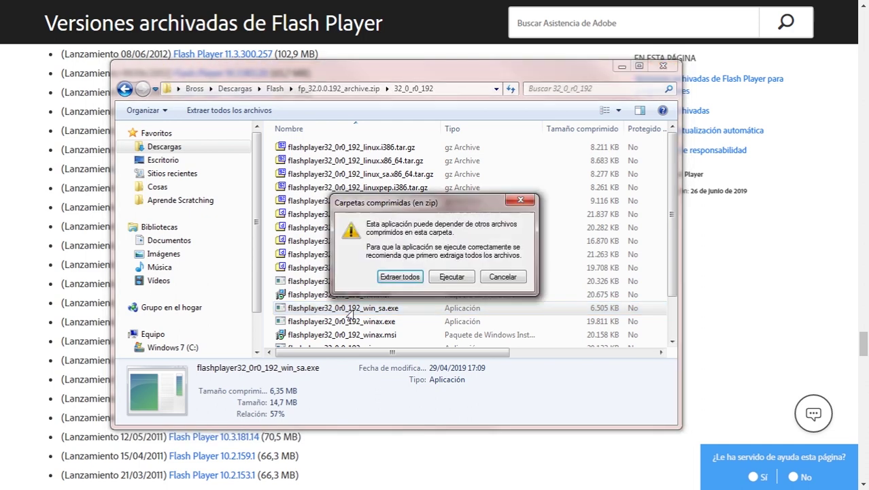
pyautogui.click(443, 276)
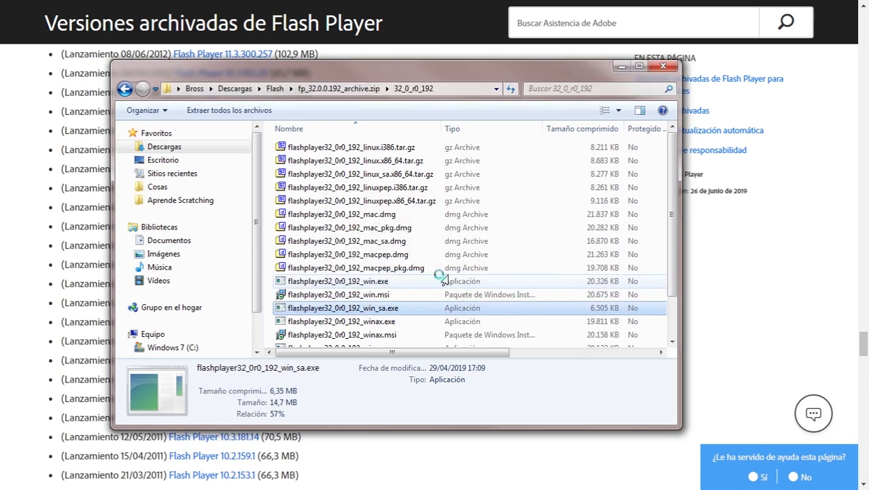
pyautogui.click(456, 273)
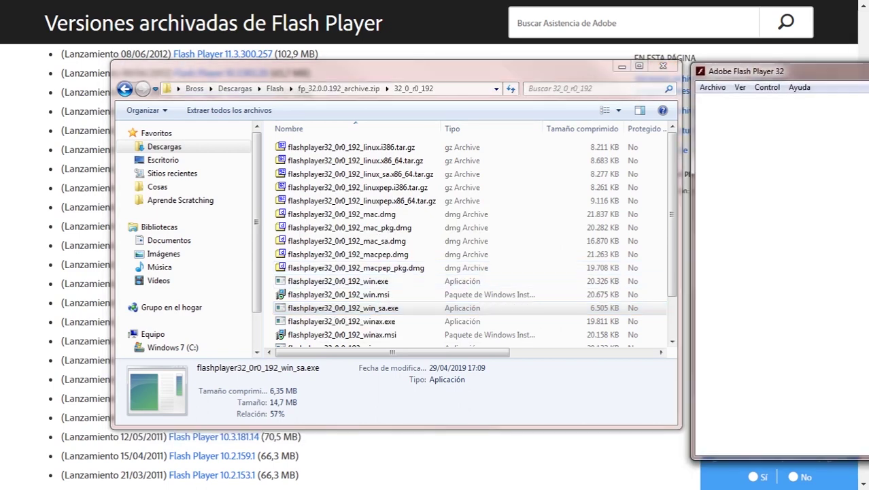
pyautogui.moveTo(802, 63); pyautogui.dragTo(305, 56)
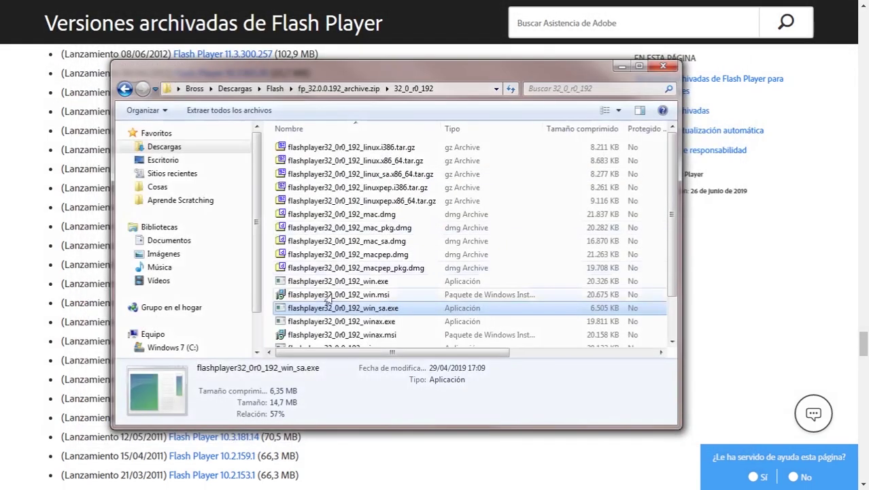
# Copy flashplayer32_0r0_192_win_sa.exe from the zip into a new Documents folder named "Flash Player standalone"
pyautogui.rightClick(331, 312)
pyautogui.click(371, 354)
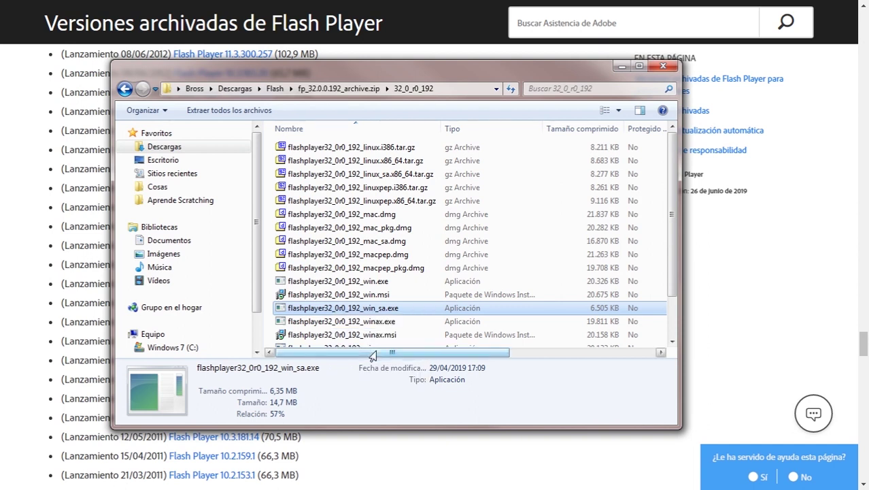
pyautogui.click(163, 243)
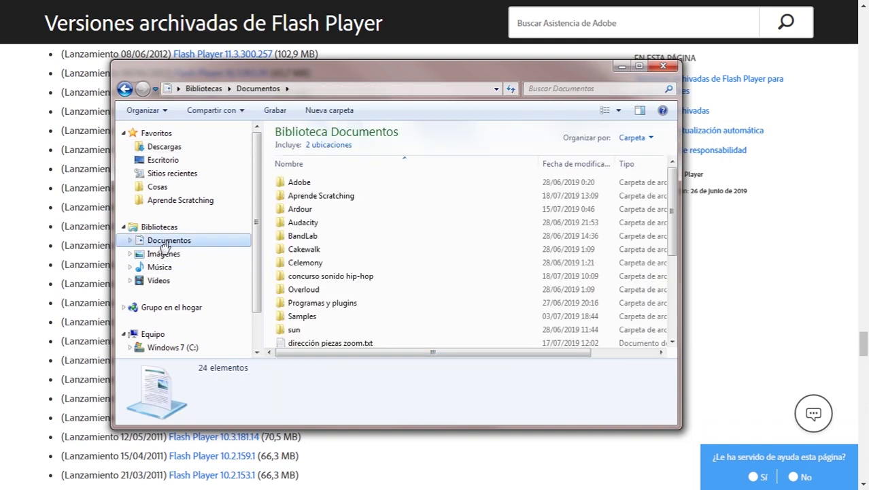
pyautogui.click(329, 111)
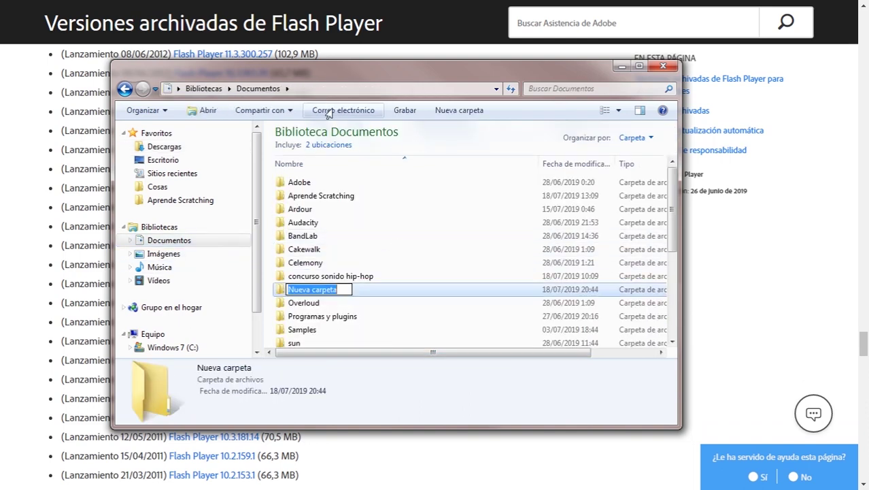
pyautogui.write('Flash Pla')
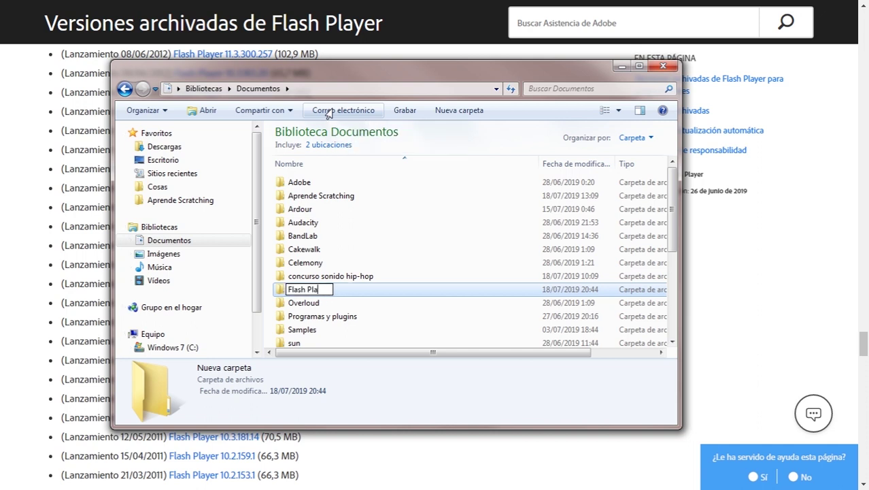
pyautogui.write('yer standalone')
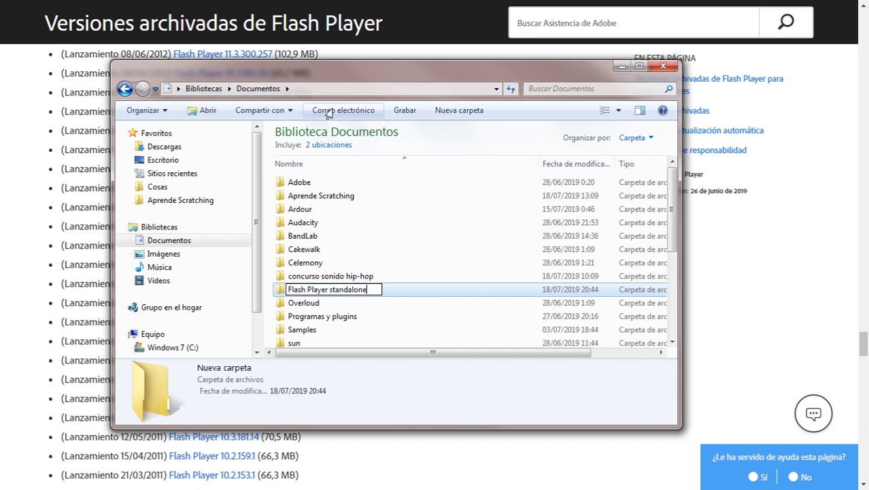
pyautogui.press('Return')
pyautogui.press('Return')
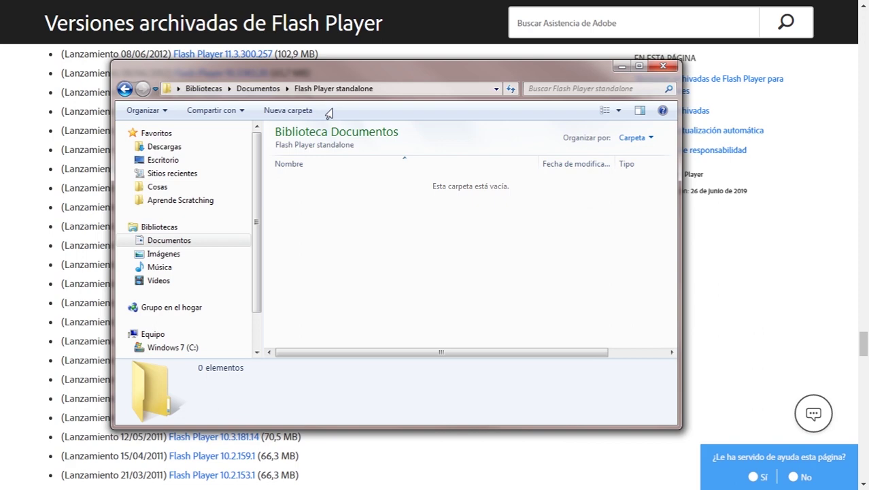
pyautogui.rightClick(337, 229)
pyautogui.click(368, 316)
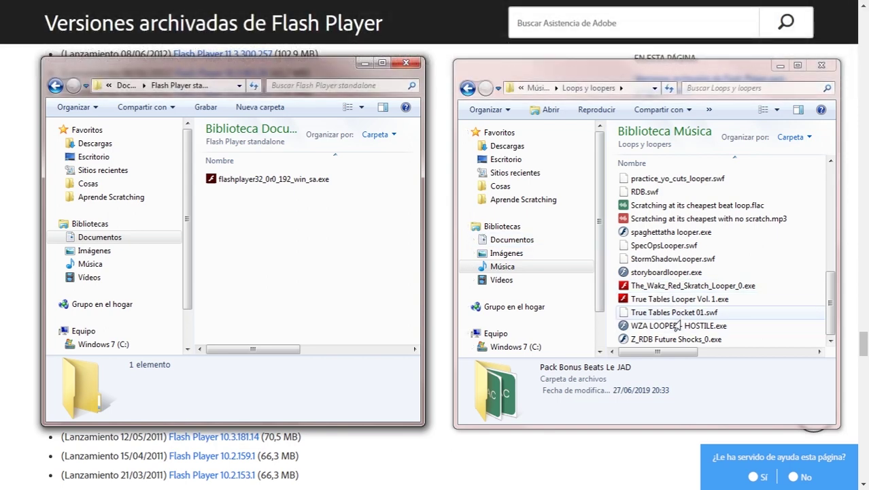
# Open True Tables Pocket 01.swf by dropping it onto flashplayer32_0r0_192_win_sa.exe, allow it to run, and reposition the player window
pyautogui.click(674, 315)
pyautogui.moveTo(673, 319); pyautogui.dragTo(289, 187)
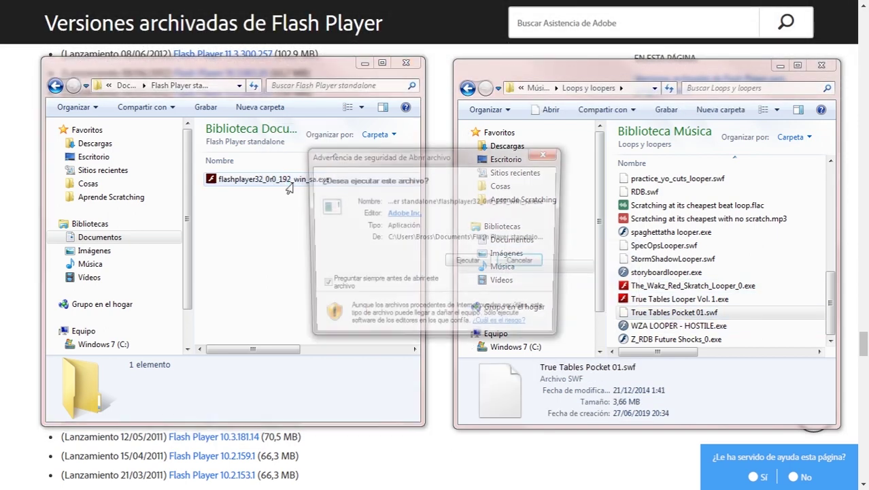
pyautogui.click(469, 263)
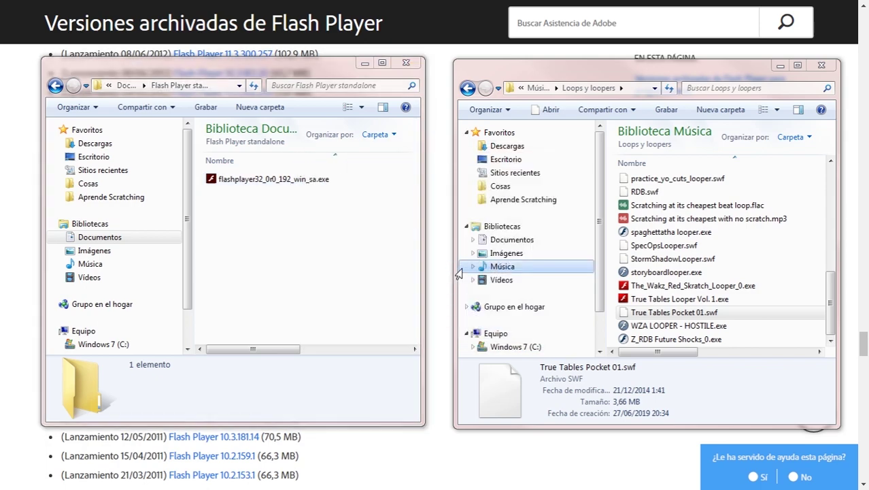
pyautogui.moveTo(381, 109); pyautogui.dragTo(252, 23)
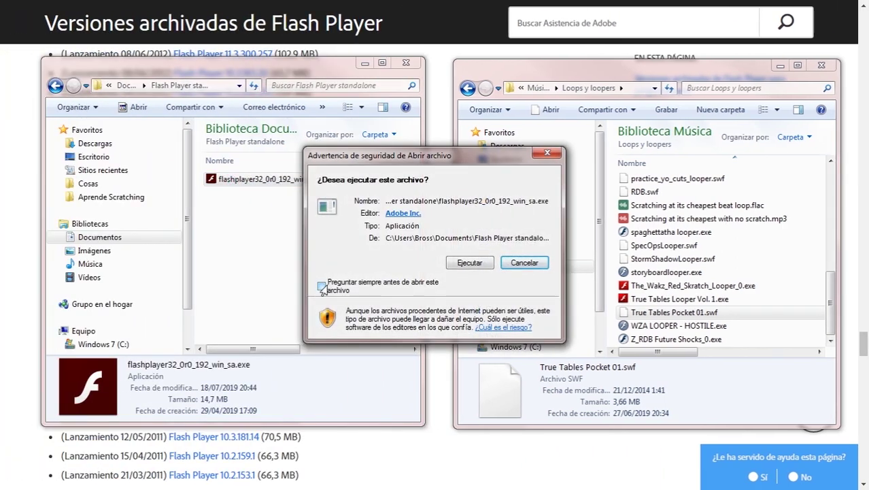
# Turn off the always-ask security prompt for flashplayer32_0r0_192_win_sa.exe and run the player
pyautogui.click(324, 287)
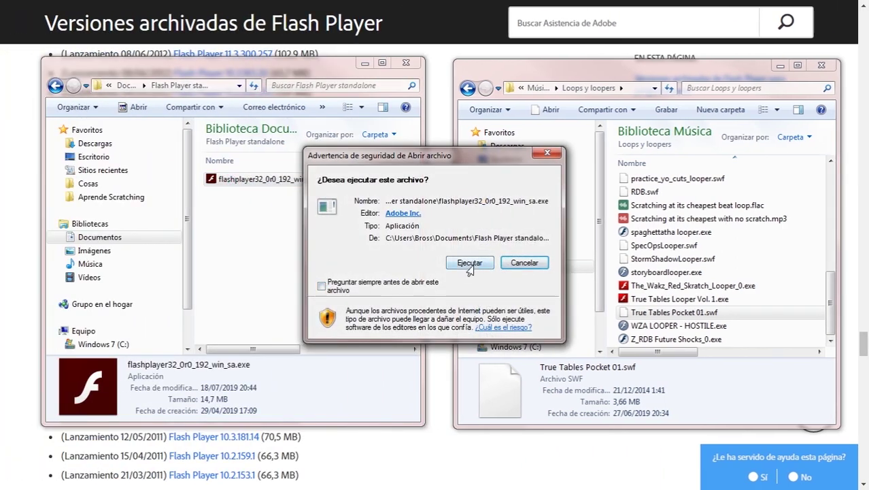
pyautogui.click(469, 263)
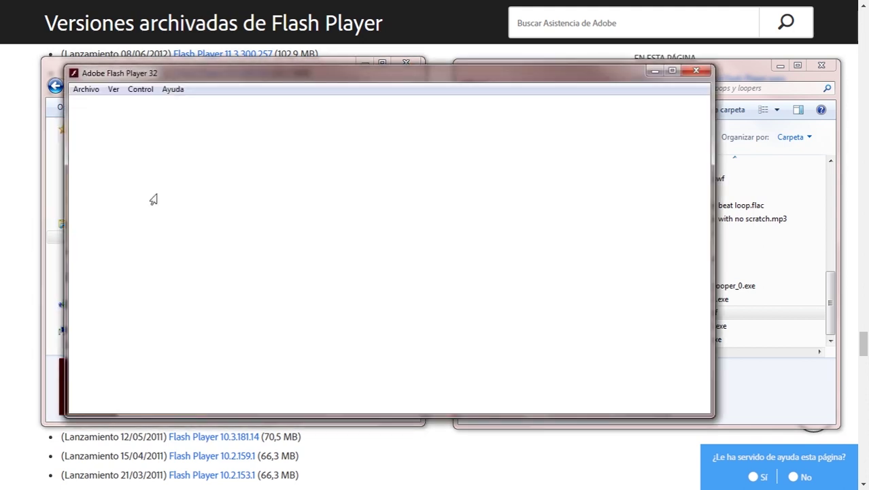
# Open True Tables Pocket 01.swf in the player by browsing to the Loops y loopers folder in the Music library
pyautogui.click(86, 89)
pyautogui.click(88, 105)
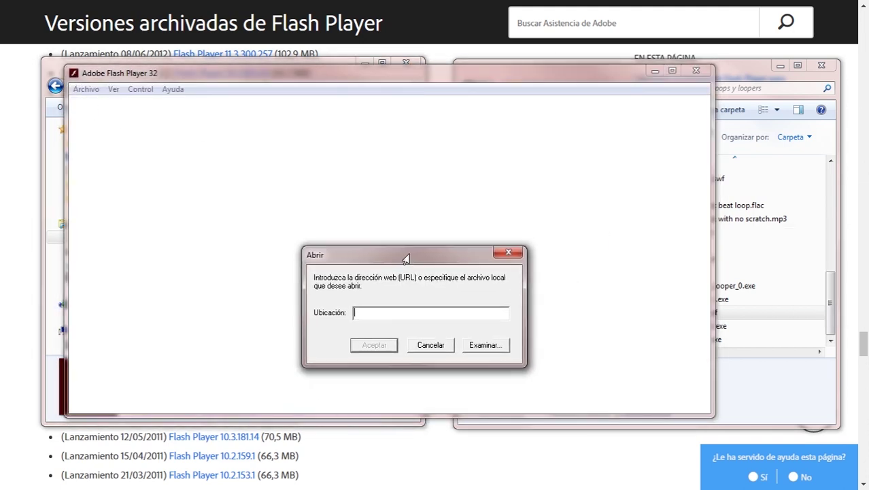
pyautogui.click(472, 340)
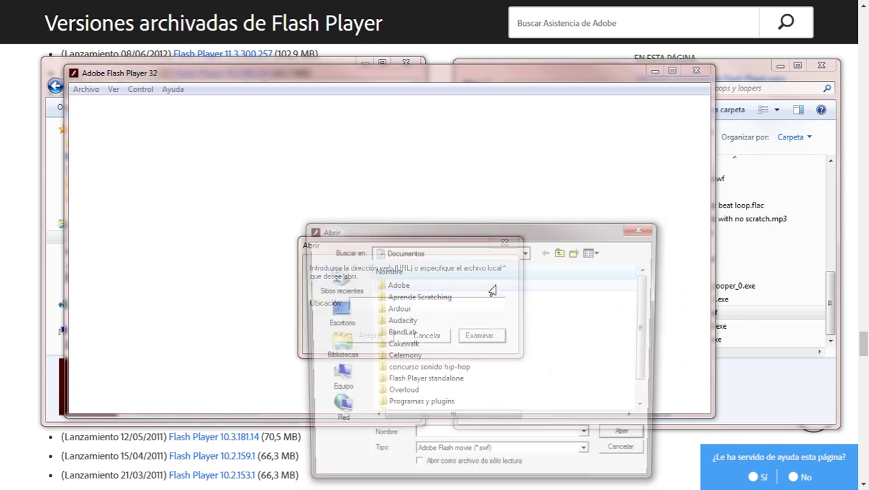
pyautogui.click(338, 345)
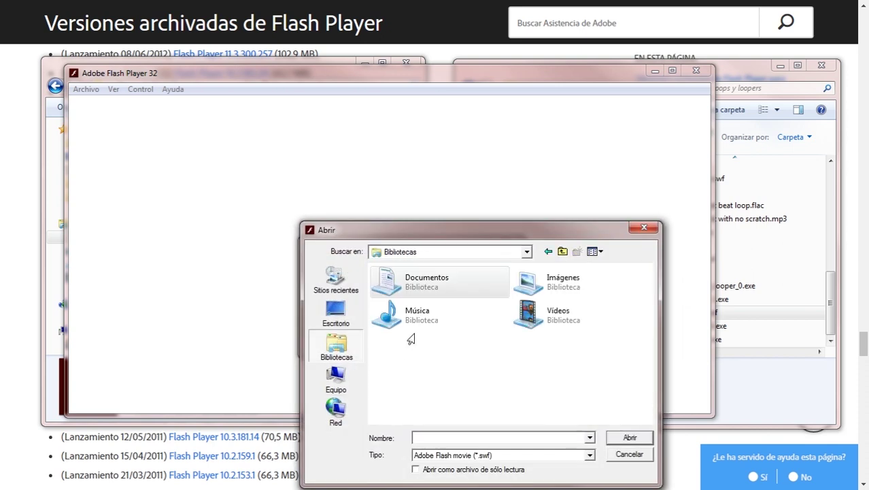
pyautogui.doubleClick(415, 315)
pyautogui.doubleClick(414, 299)
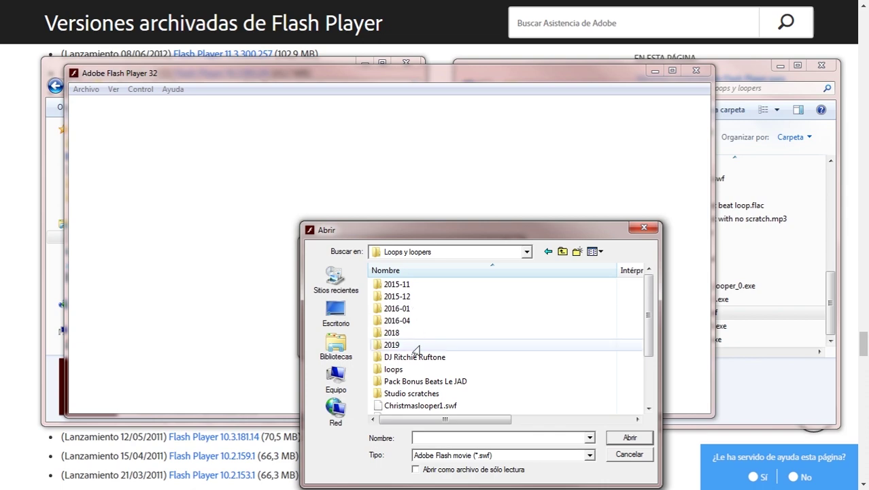
pyautogui.scroll(-2, 413, 345)
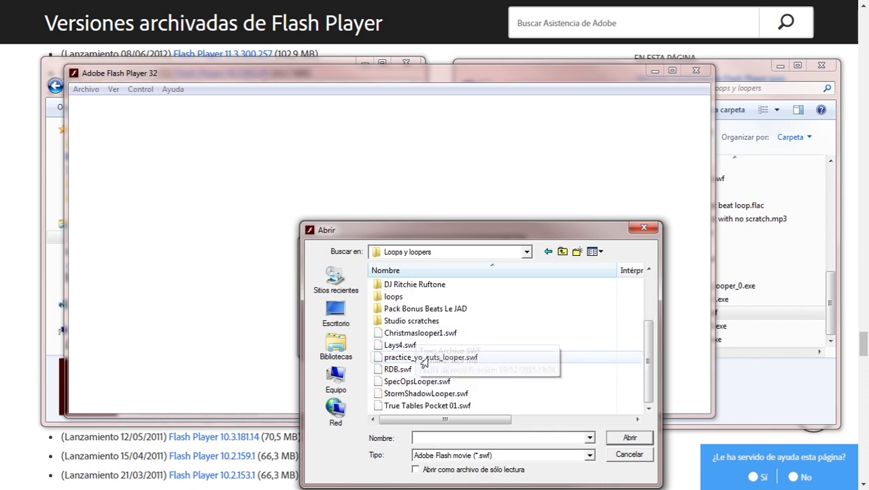
pyautogui.doubleClick(428, 405)
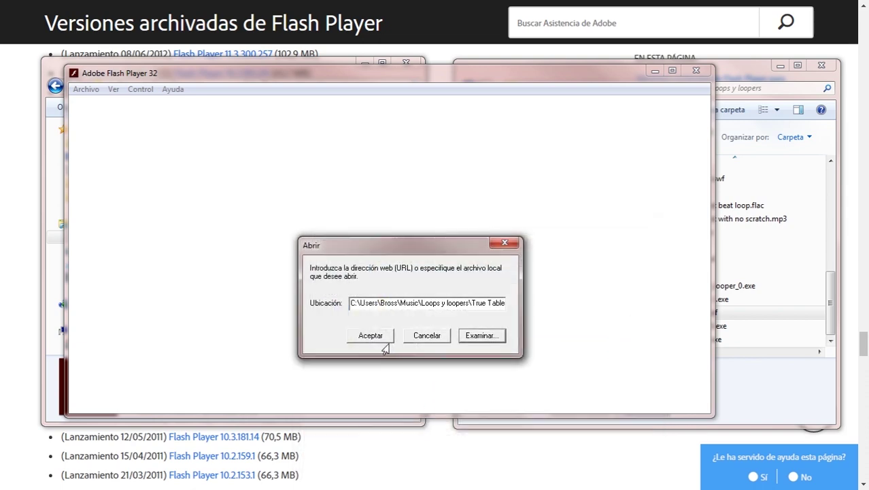
pyautogui.click(379, 340)
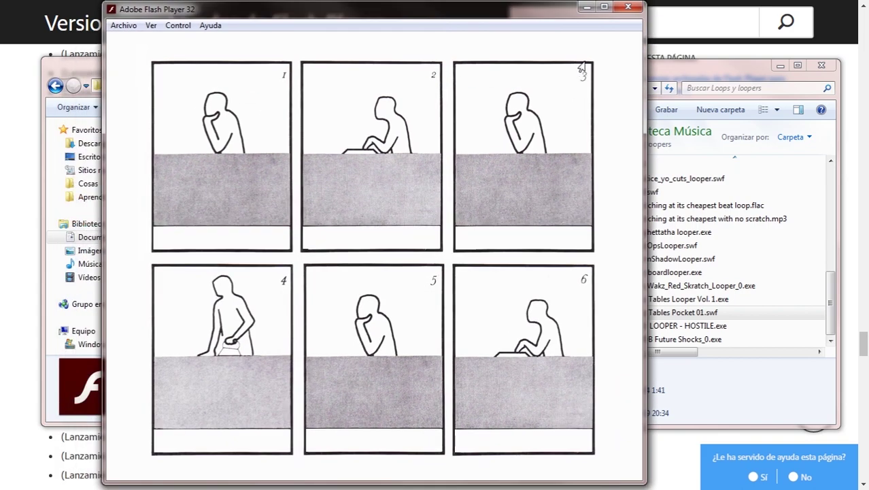
# Close the player and open True Tables Pocket 01.swf from its folder, choosing to select a program from the installed programs list
pyautogui.click(631, 12)
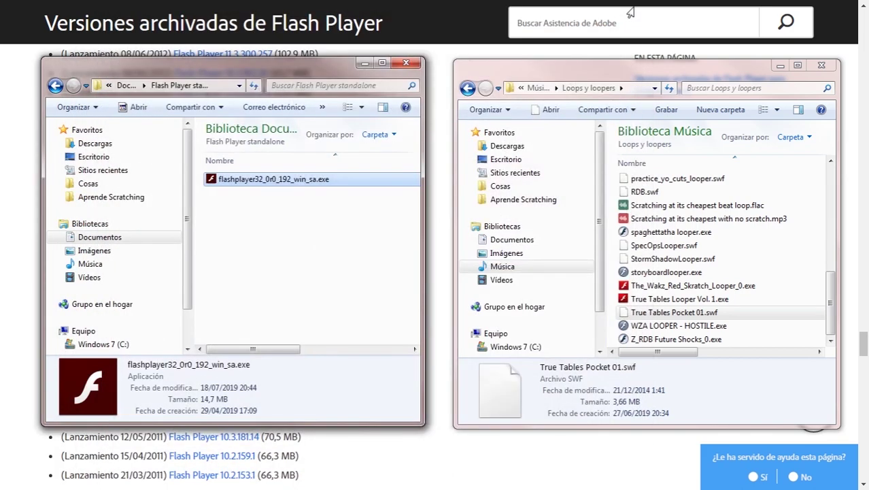
pyautogui.click(673, 313)
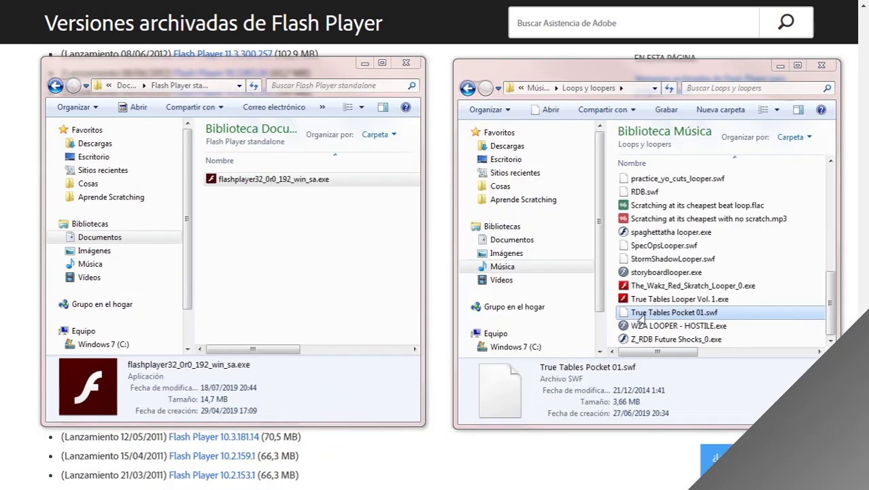
pyautogui.click(657, 317)
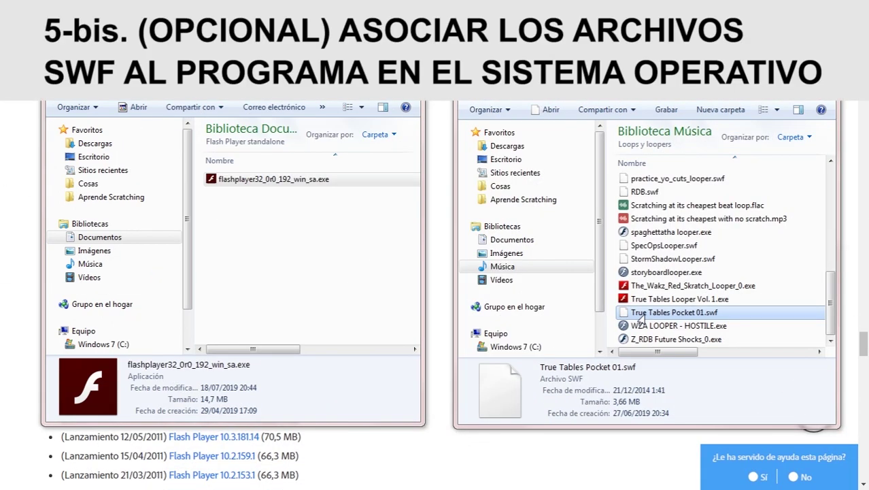
pyautogui.doubleClick(643, 313)
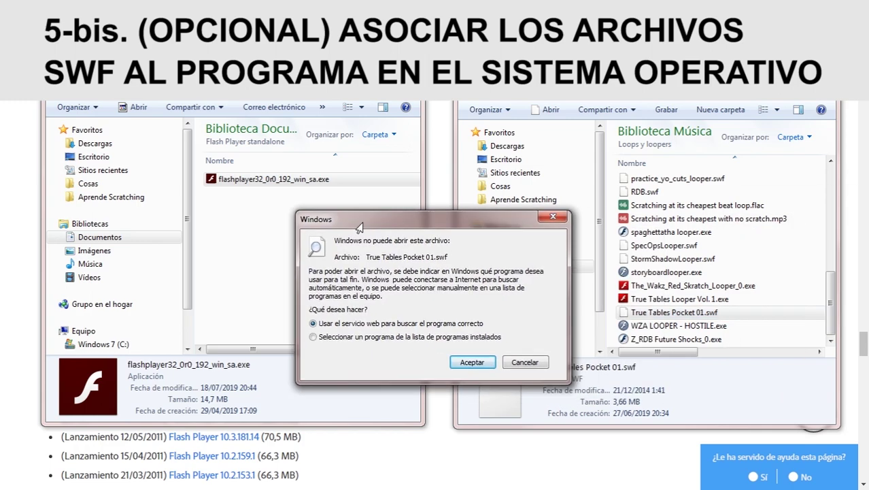
pyautogui.moveTo(359, 228); pyautogui.dragTo(364, 166)
pyautogui.click(331, 276)
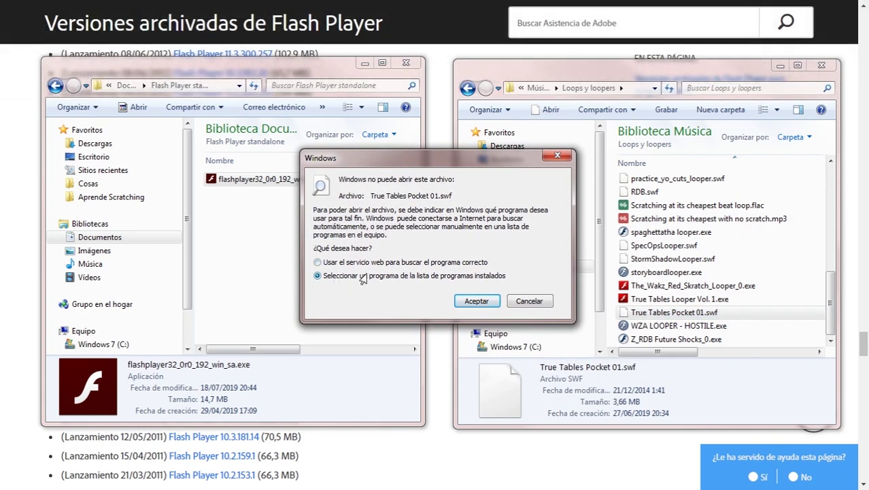
pyautogui.click(473, 301)
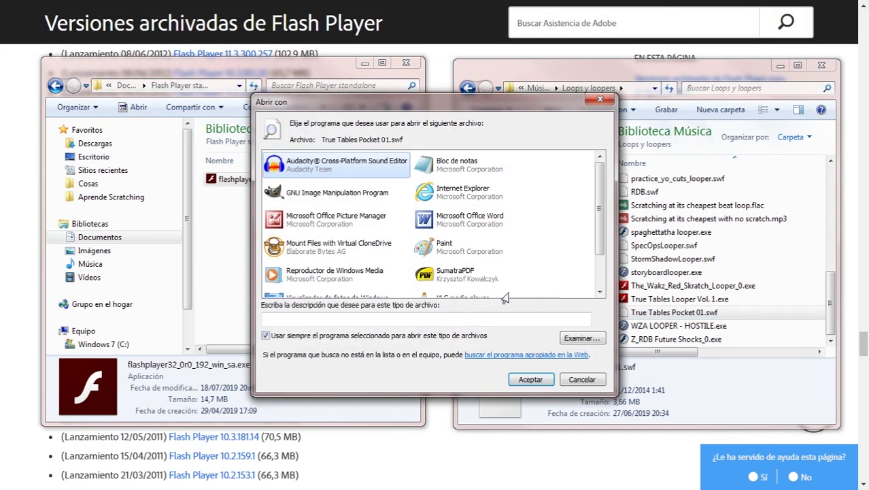
# Choose flashplayer32_0r0_192_win_sa.exe from the Flash Player standalone folder in Documents as the program for opening the SWF file
pyautogui.click(583, 338)
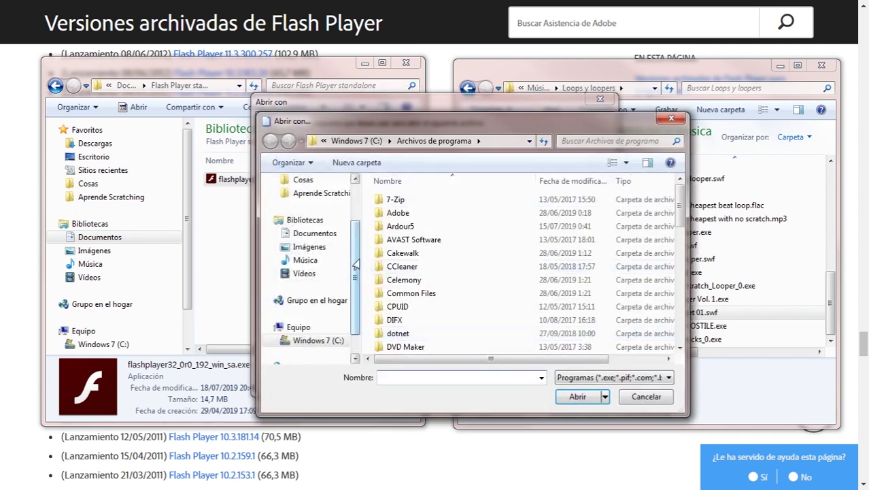
pyautogui.click(314, 233)
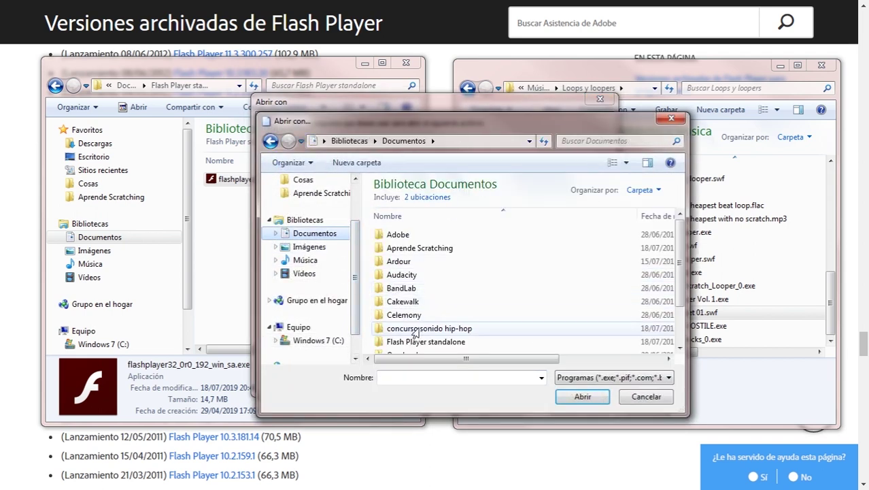
pyautogui.doubleClick(416, 341)
pyautogui.doubleClick(407, 233)
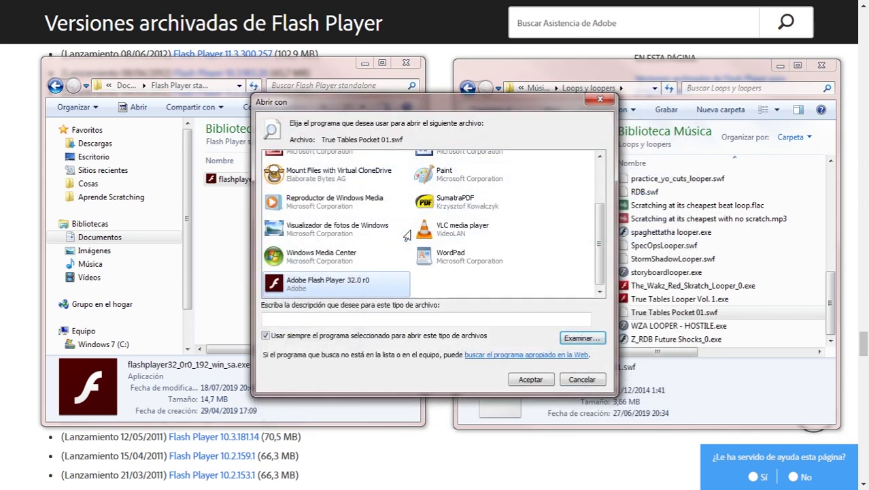
# Describe the file type as "Flash SWF", confirm the program association, and select True Tables Pocket 01.swf in its folder
pyautogui.click(373, 318)
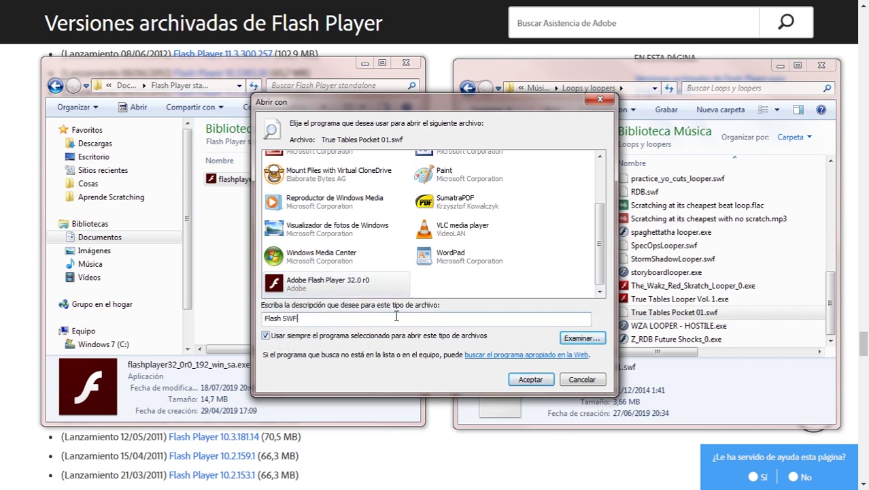
pyautogui.click(525, 379)
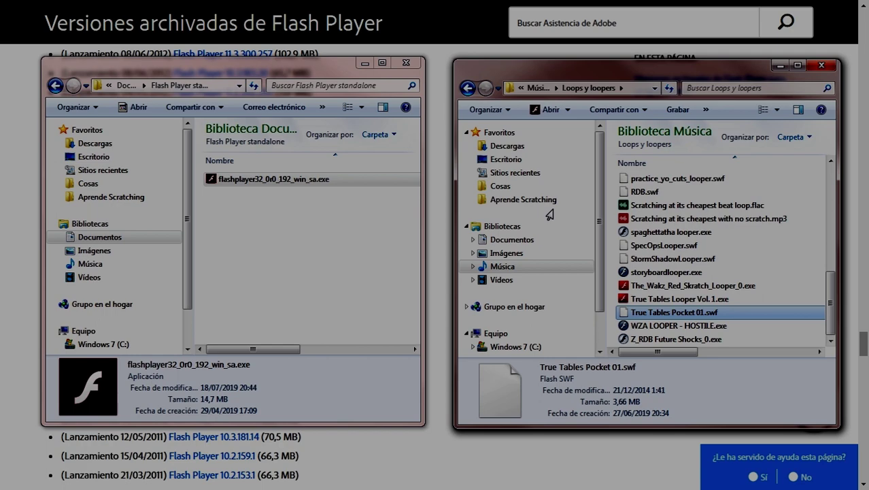
pyautogui.click(766, 316)
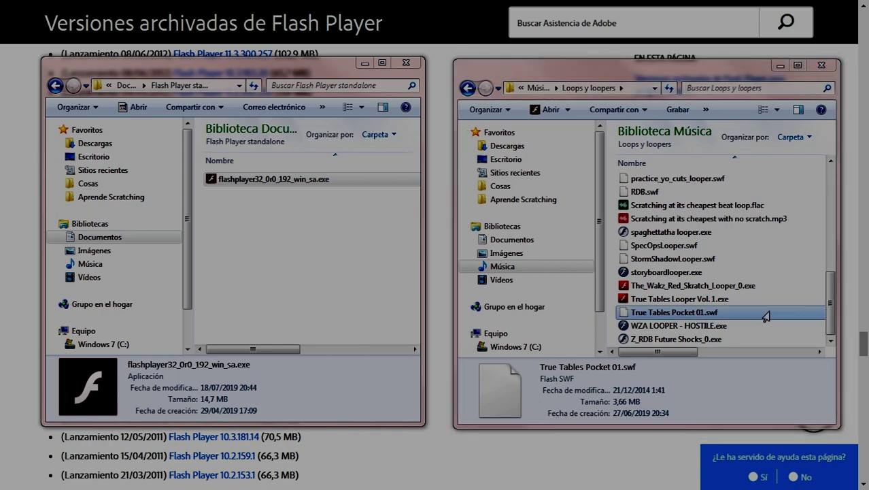